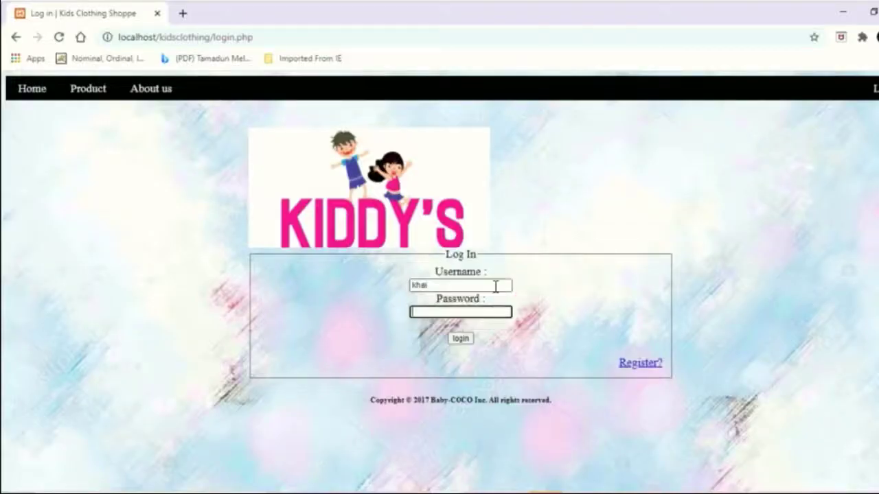
- Enter the admin password in the Password field
{"action": "type", "text": "123456"}
- Log in, dismiss Chrome's password warning, and browse the five products on All product
{"action": "left_click", "coordinate": [460, 340]}
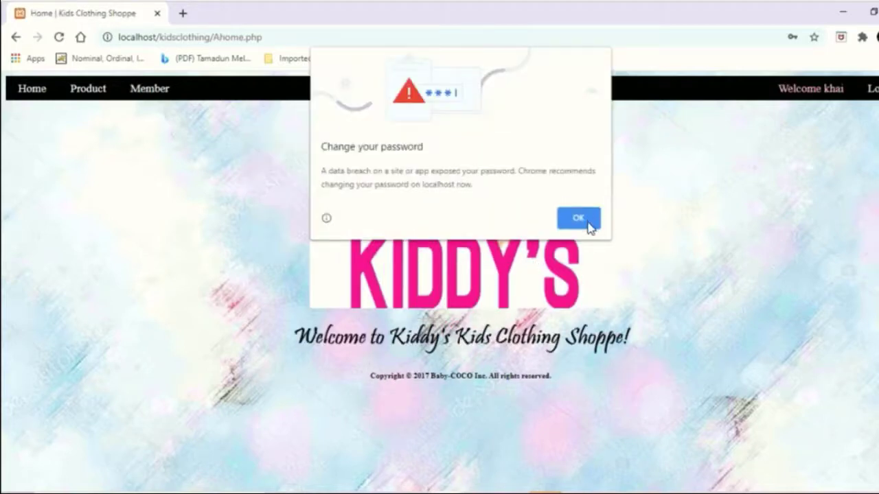
{"action": "left_click", "coordinate": [586, 225]}
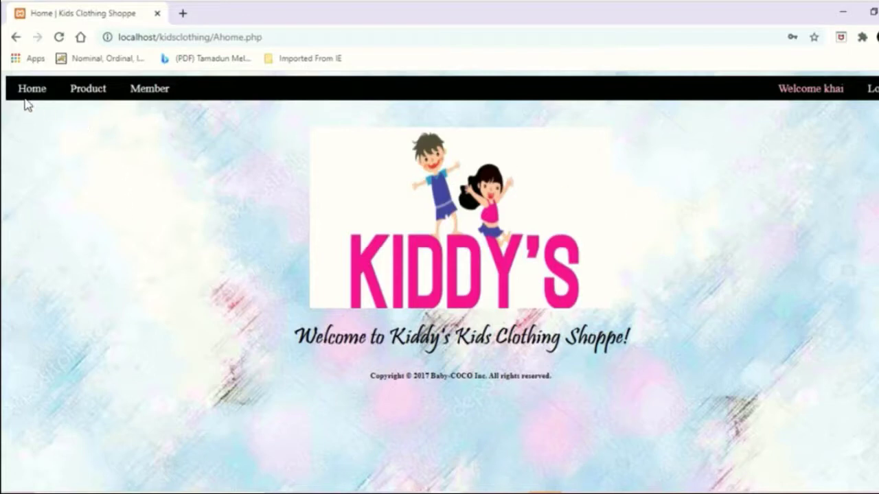
{"action": "left_click", "coordinate": [79, 94]}
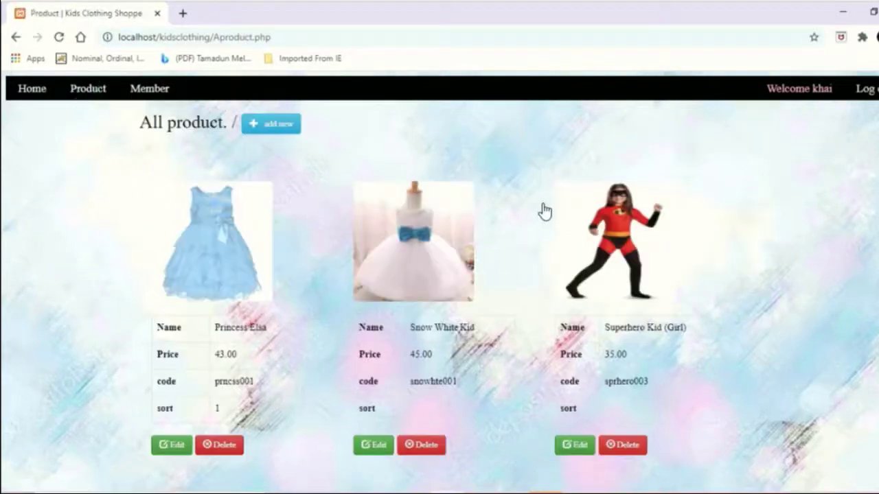
{"action": "scroll", "coordinate": [417, 308], "scroll_direction": "down", "scroll_amount": 1}
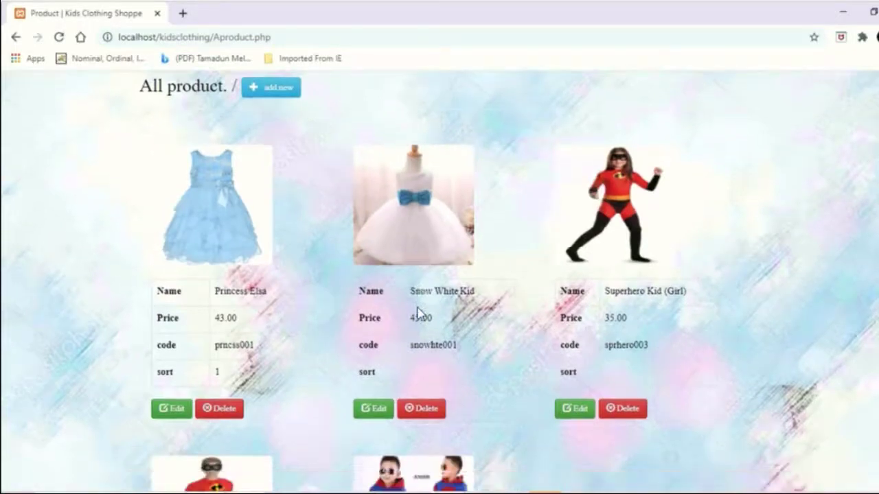
{"action": "scroll", "coordinate": [417, 312], "scroll_direction": "down", "scroll_amount": 1}
{"action": "scroll", "coordinate": [420, 312], "scroll_direction": "down", "scroll_amount": 4}
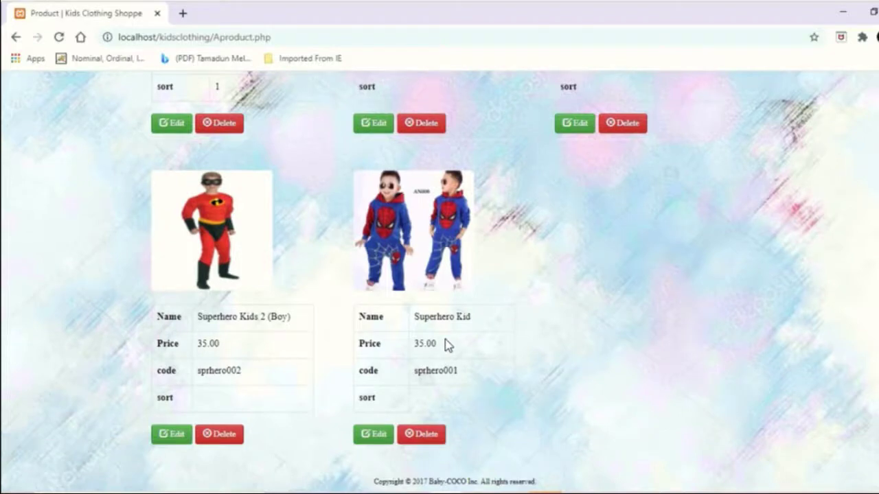
{"action": "scroll", "coordinate": [445, 345], "scroll_direction": "up", "scroll_amount": 2}
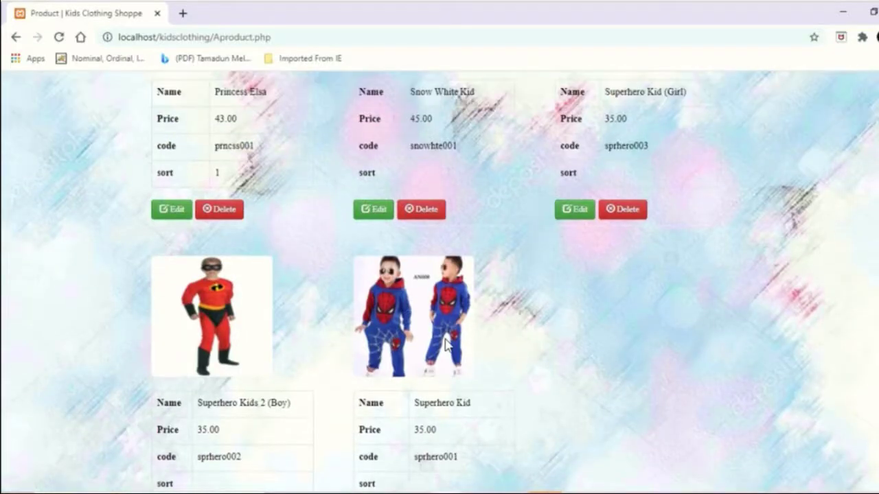
{"action": "scroll", "coordinate": [445, 344], "scroll_direction": "up", "scroll_amount": 5}
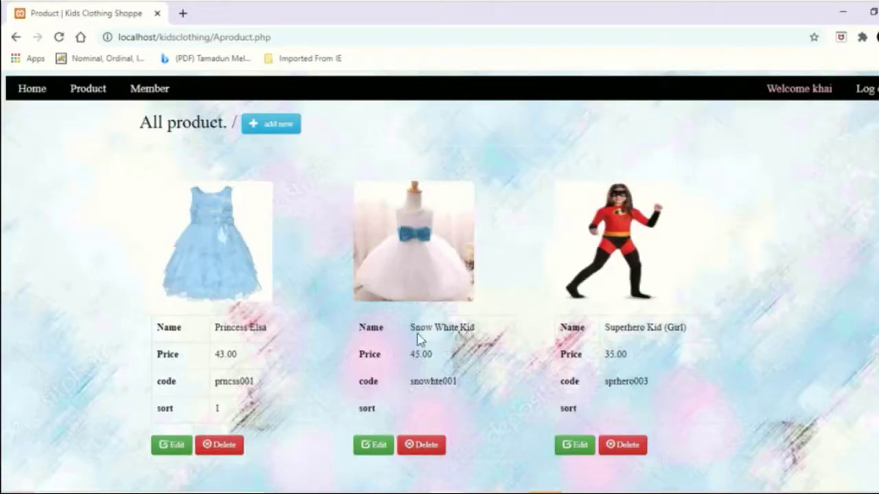
- Start a new product named 'Wedding clotch design for kids', fixing the typos
{"action": "left_click", "coordinate": [274, 125]}
{"action": "left_click", "coordinate": [377, 171]}
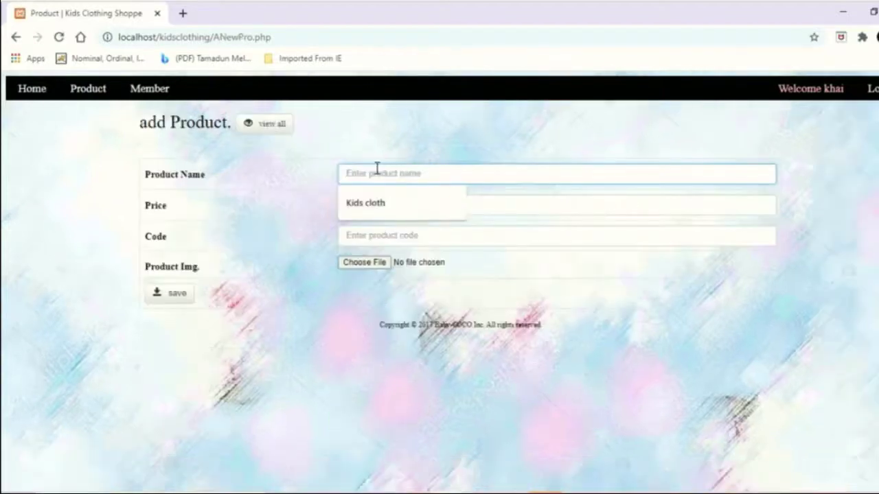
{"action": "type", "text": "Kids"}
{"action": "key", "text": "BackSpace"}
{"action": "key", "text": "BackSpace"}
{"action": "key", "text": "BackSpace"}
{"action": "key", "text": "BackSpace"}
{"action": "key", "text": "BackSpace"}
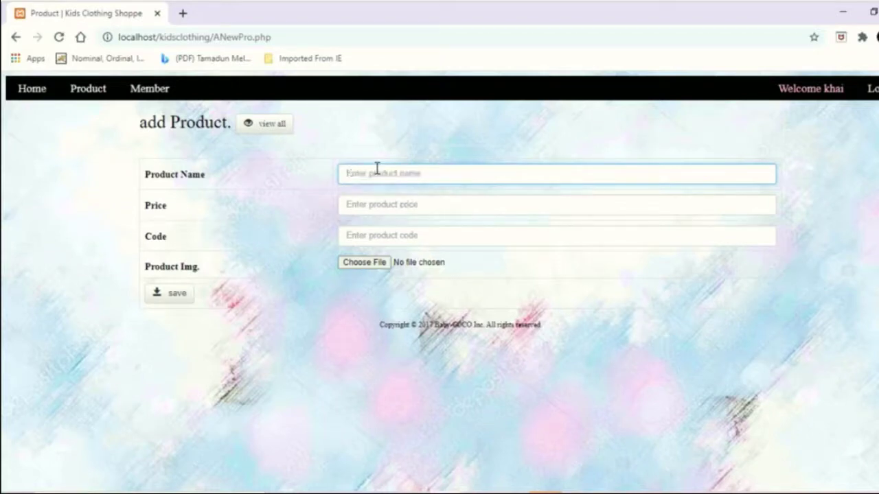
{"action": "type", "text": "Wedding"}
{"action": "type", "text": "dre"}
{"action": "type", "text": "h for"}
{"action": "type", "text": " kids"}
{"action": "left_click", "coordinate": [404, 172]}
{"action": "type", "text": "es esign"}
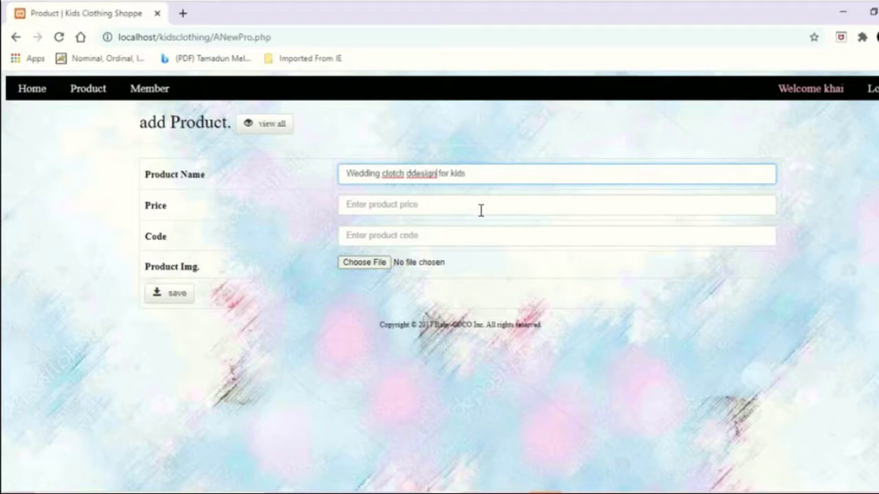
{"action": "key", "text": "Left"}
{"action": "key", "text": "Left"}
{"action": "key", "text": "Left"}
{"action": "key", "text": "BackSpace"}
- Enter 60 as the price and the product code JU765K
{"action": "left_click", "coordinate": [447, 206]}
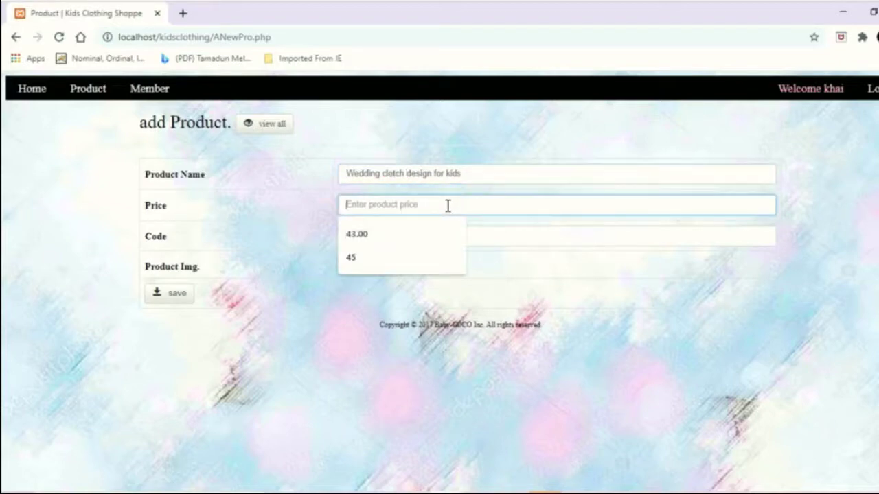
{"action": "type", "text": "6"}
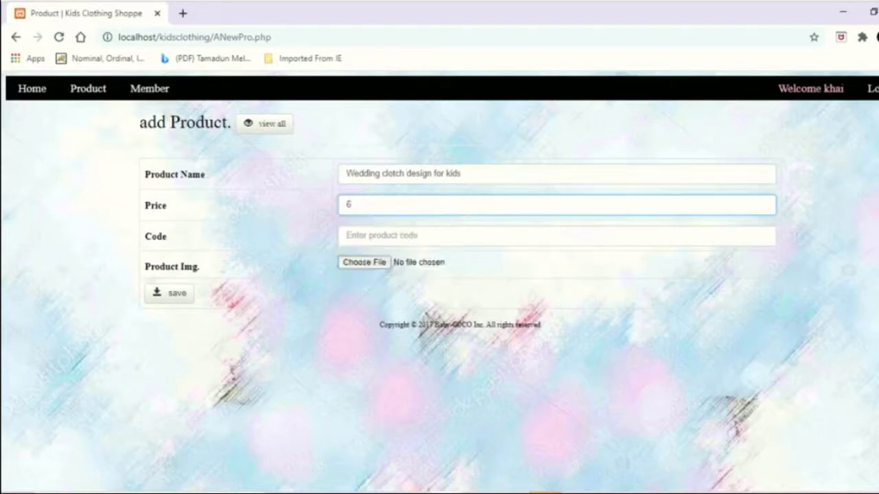
{"action": "key", "text": "ctrl+super+o"}
{"action": "type", "text": "0"}
{"action": "left_click", "coordinate": [650, 241]}
{"action": "left_click", "coordinate": [380, 235]}
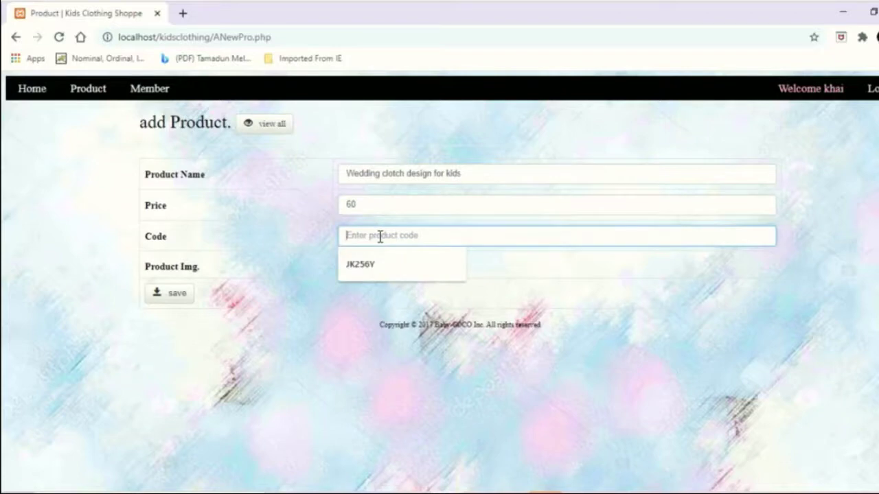
{"action": "type", "text": "JU"}
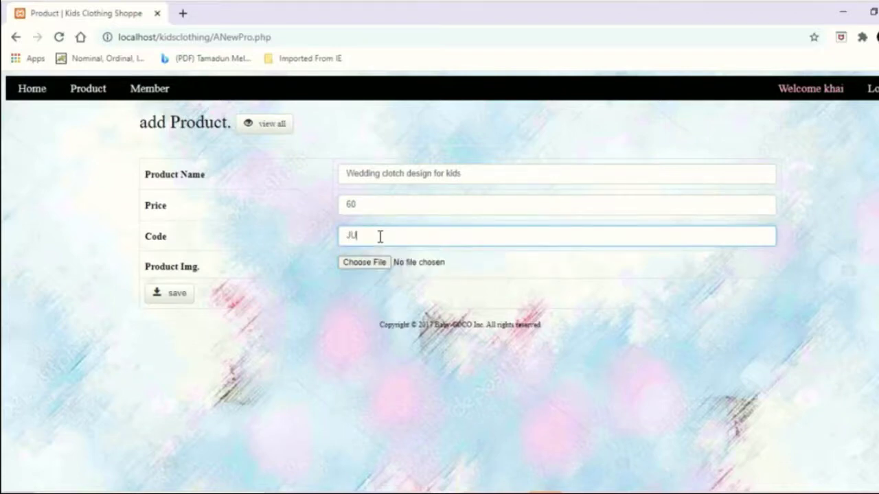
{"action": "type", "text": "769"}
{"action": "type", "text": "K"}
- Attach the white outfit photo from the baju folder and save the new product
{"action": "left_click", "coordinate": [365, 265]}
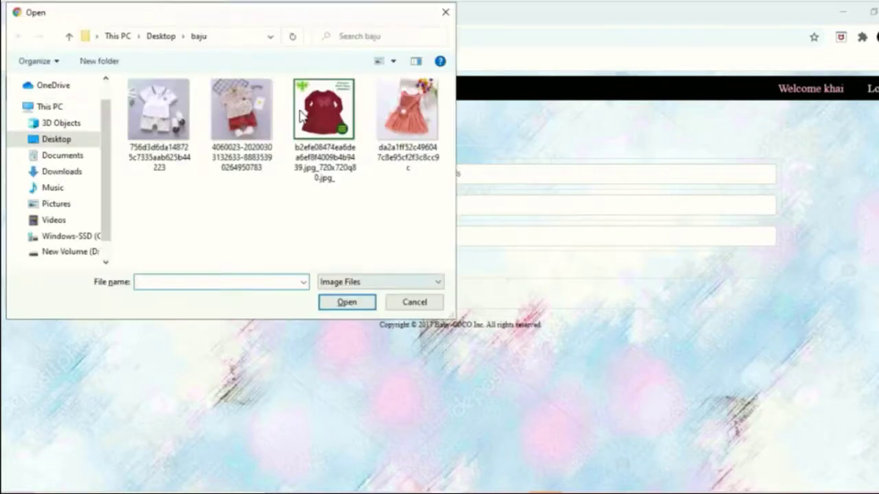
{"action": "left_click", "coordinate": [191, 11]}
{"action": "left_click_drag", "start_coordinate": [191, 11], "coordinate": [243, 99]}
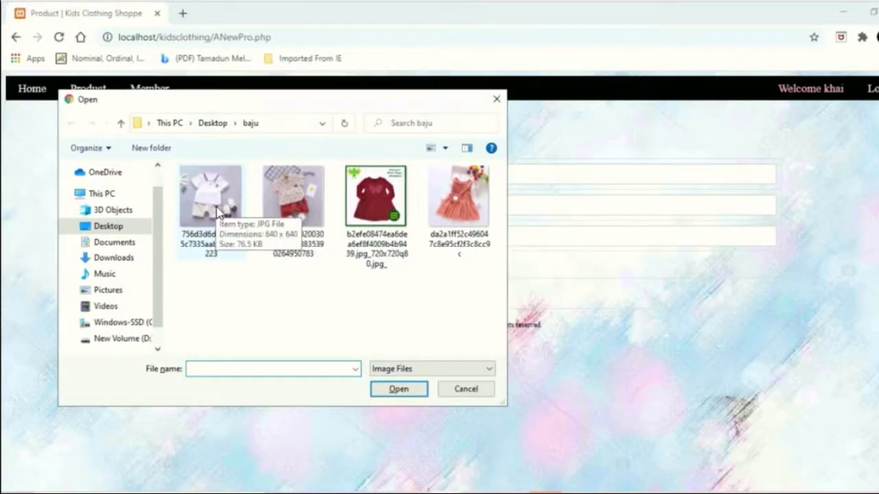
{"action": "left_click", "coordinate": [215, 212]}
{"action": "double_click", "coordinate": [219, 211]}
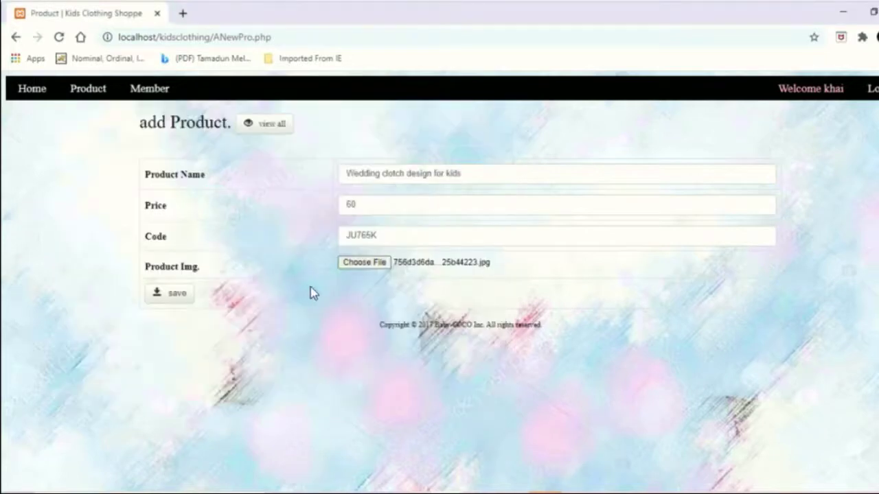
{"action": "left_click", "coordinate": [177, 299]}
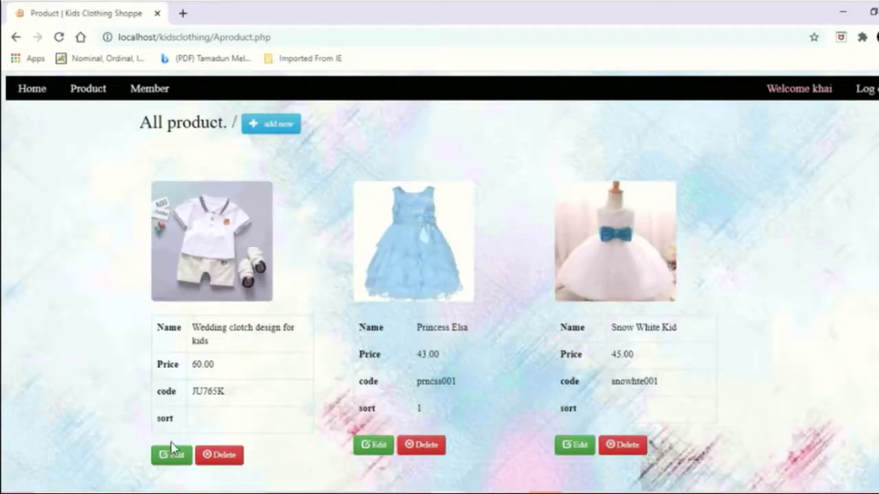
{"action": "scroll", "coordinate": [263, 356], "scroll_direction": "down", "scroll_amount": 2}
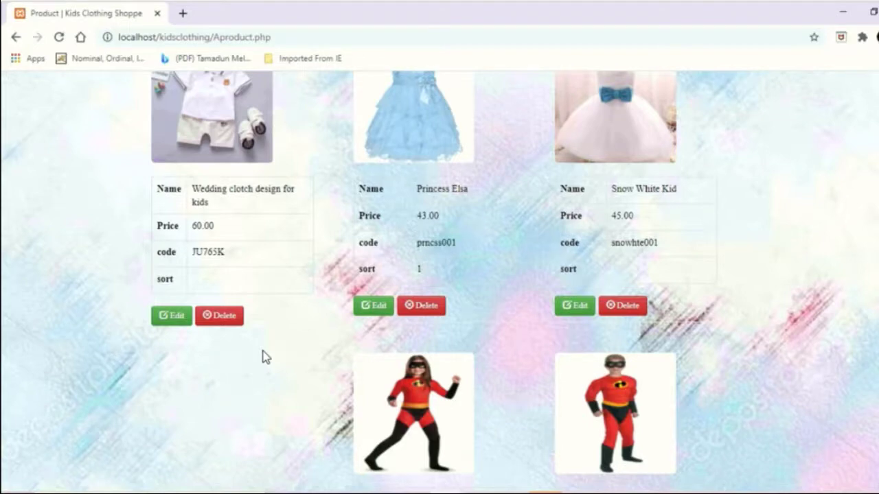
{"action": "left_click", "coordinate": [770, 354]}
{"action": "scroll", "coordinate": [772, 362], "scroll_direction": "down", "scroll_amount": 2}
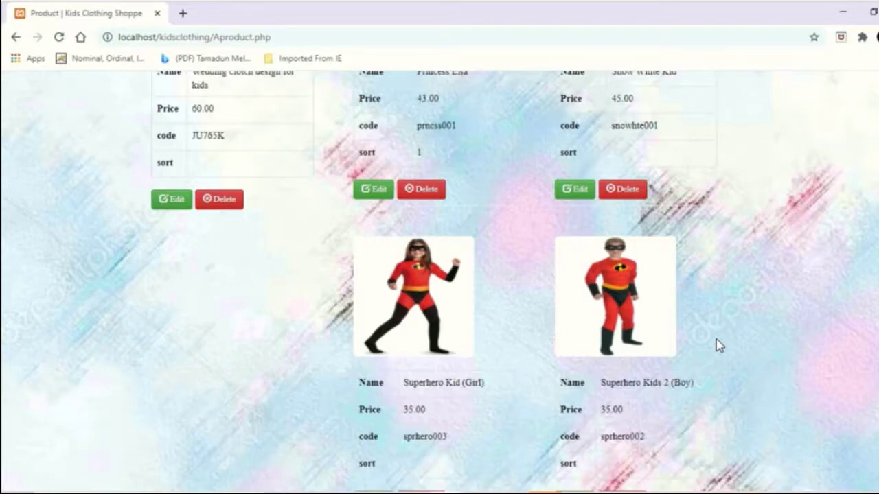
{"action": "scroll", "coordinate": [716, 339], "scroll_direction": "down", "scroll_amount": 6}
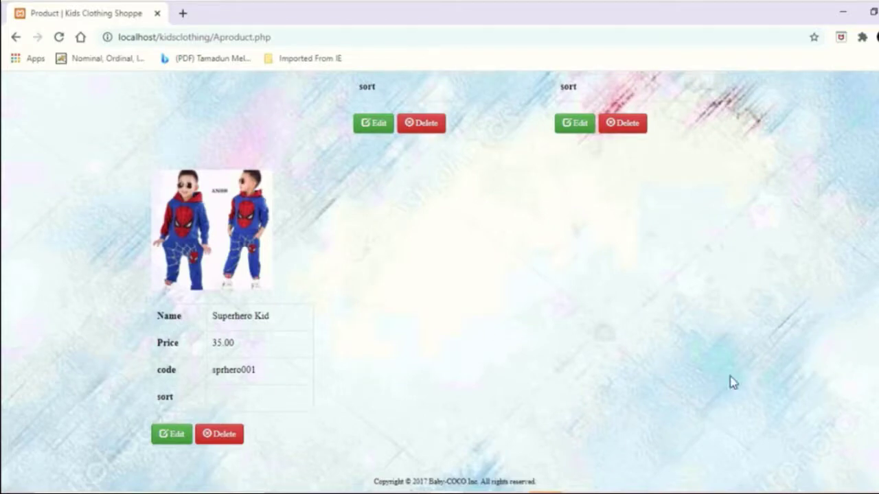
{"action": "left_click", "coordinate": [653, 359]}
{"action": "scroll", "coordinate": [653, 361], "scroll_direction": "up", "scroll_amount": 5}
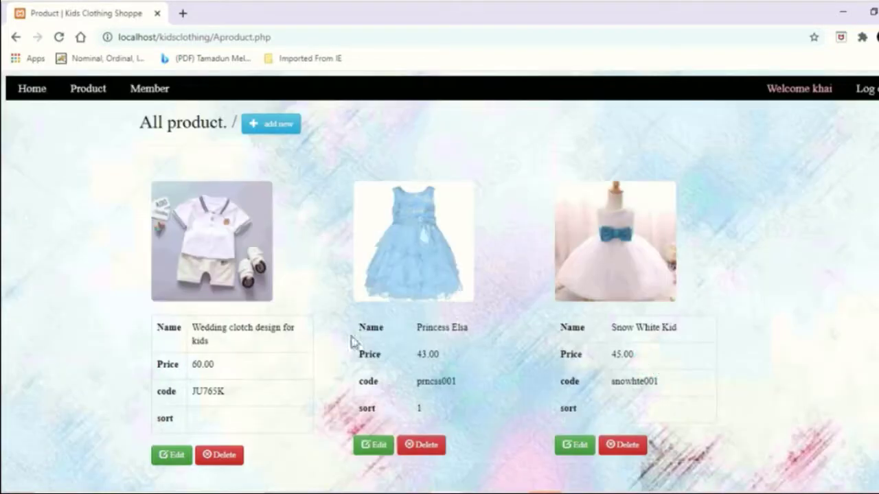
- Edit the first product and change its price to 50.00
{"action": "left_click", "coordinate": [166, 459]}
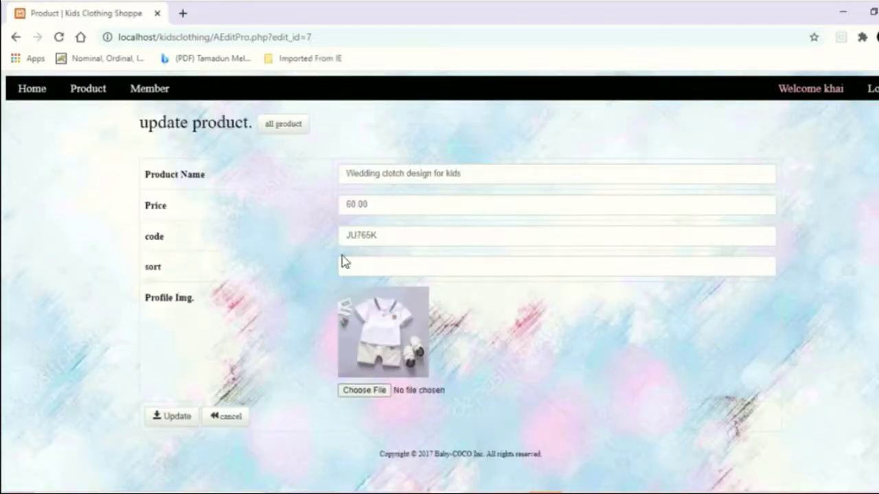
{"action": "left_click_drag", "start_coordinate": [387, 204], "coordinate": [350, 210]}
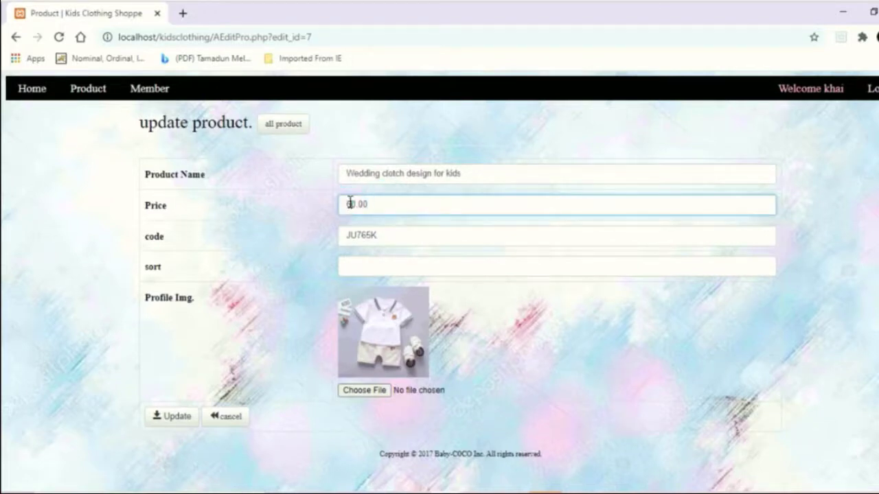
{"action": "left_click", "coordinate": [349, 207]}
{"action": "key", "text": "Delete"}
{"action": "type", "text": "5"}
- Rename the product to 'Navy shirt for kids'
{"action": "left_click", "coordinate": [447, 170]}
{"action": "left_click", "coordinate": [477, 174]}
{"action": "key", "text": "ctrl+a"}
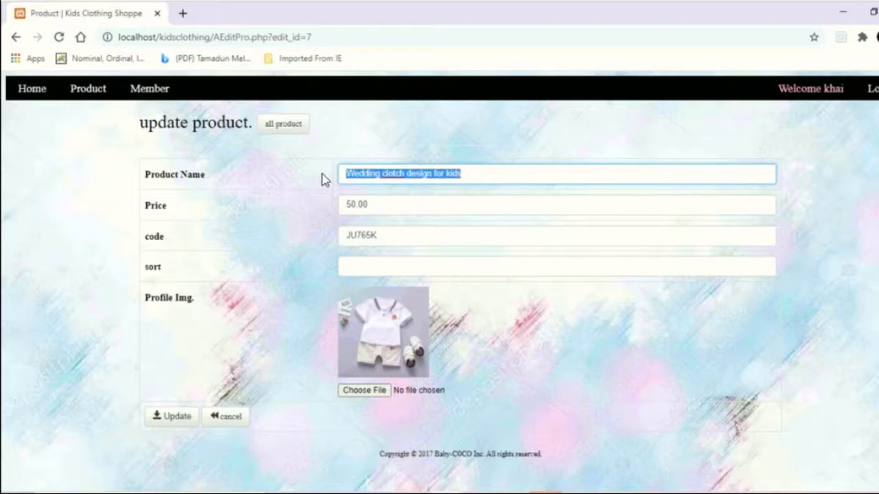
{"action": "type", "text": "NAc"}
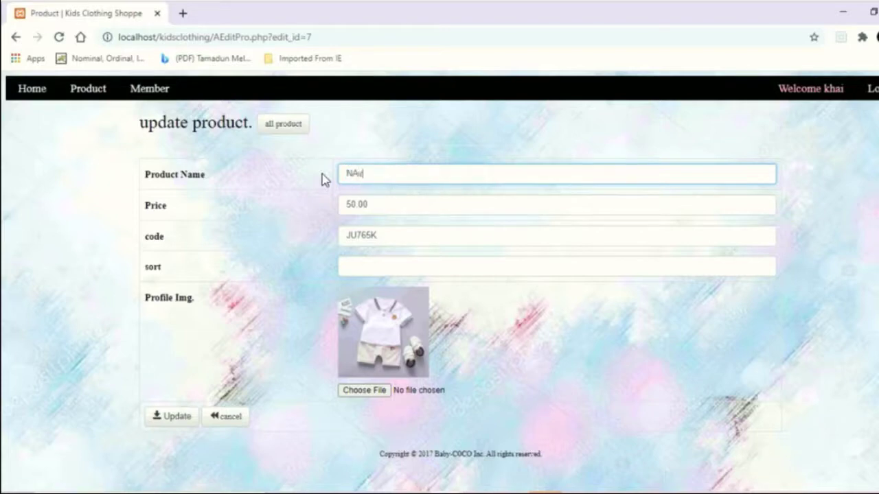
{"action": "key", "text": "BackSpace"}
{"action": "key", "text": "BackSpace"}
{"action": "type", "text": "avy shirt for kid"}
- Set the sort value to 1 and save the updated product
{"action": "left_click", "coordinate": [364, 266]}
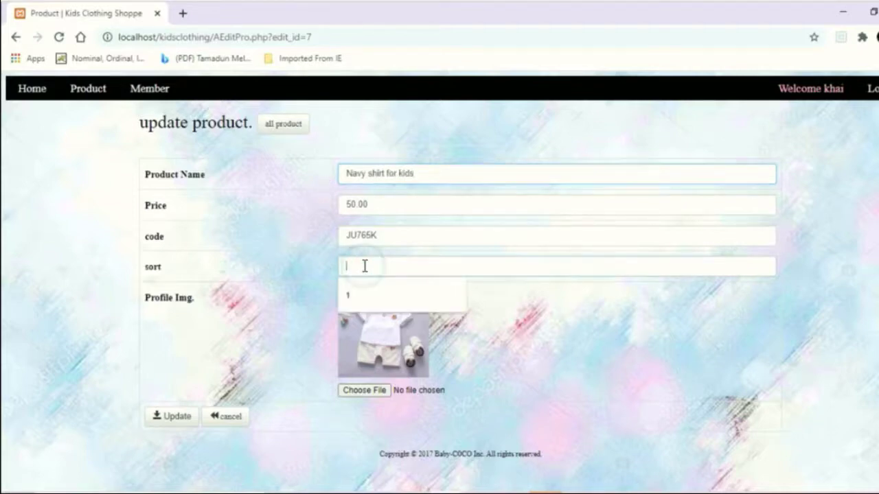
{"action": "type", "text": "1"}
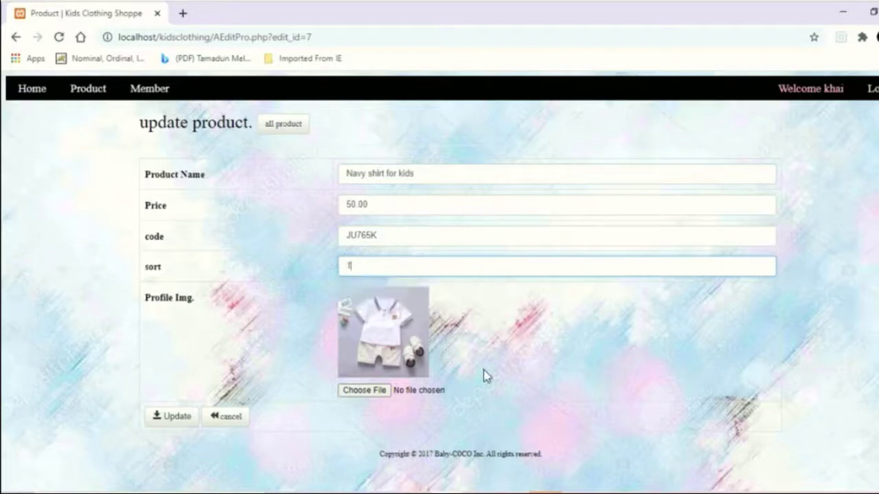
{"action": "left_click", "coordinate": [483, 370]}
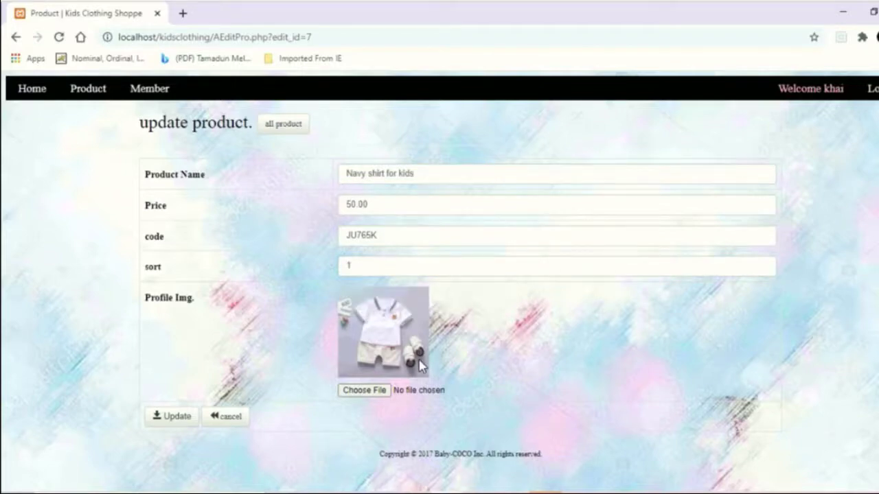
{"action": "double_click", "coordinate": [385, 270]}
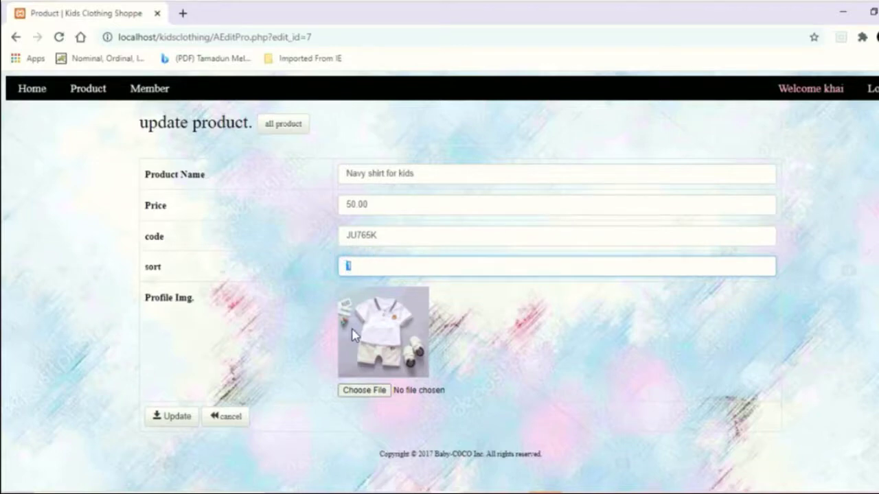
{"action": "left_click", "coordinate": [173, 418]}
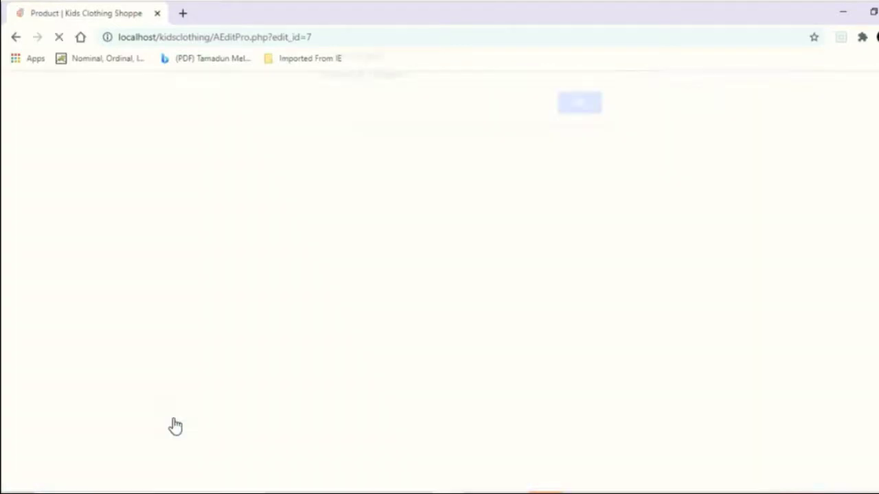
- Dismiss the update success message and look through the product list
{"action": "left_click", "coordinate": [580, 115]}
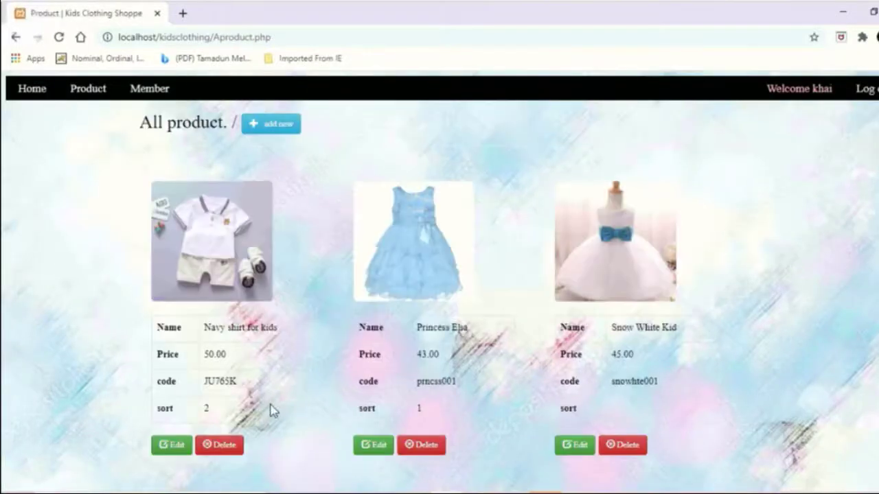
{"action": "scroll", "coordinate": [244, 362], "scroll_direction": "down", "scroll_amount": 3}
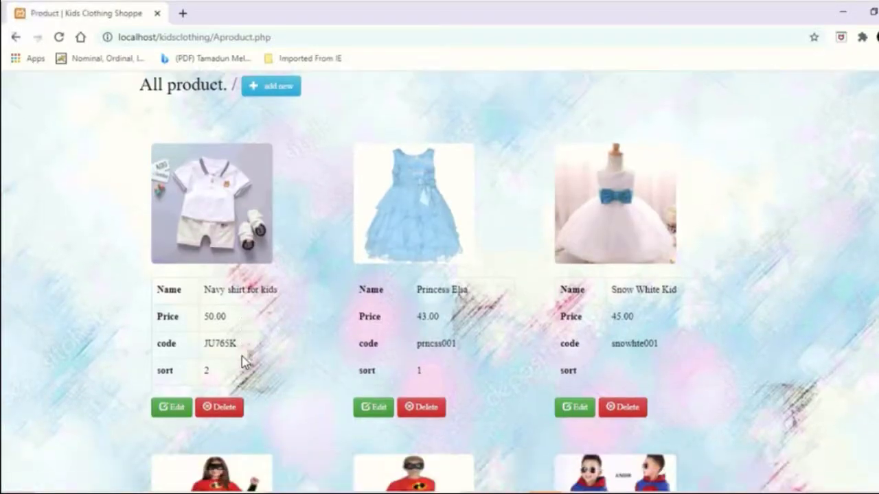
{"action": "scroll", "coordinate": [243, 362], "scroll_direction": "down", "scroll_amount": 2}
{"action": "scroll", "coordinate": [244, 362], "scroll_direction": "up", "scroll_amount": 1}
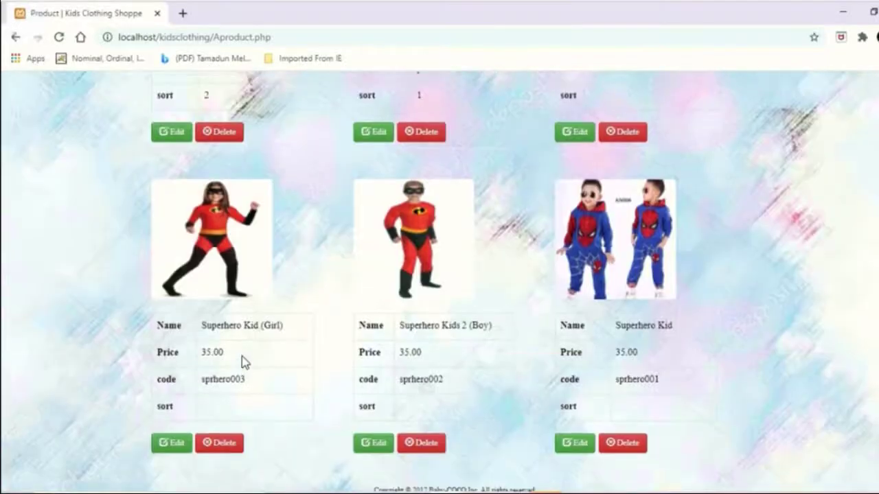
{"action": "scroll", "coordinate": [244, 363], "scroll_direction": "up", "scroll_amount": 5}
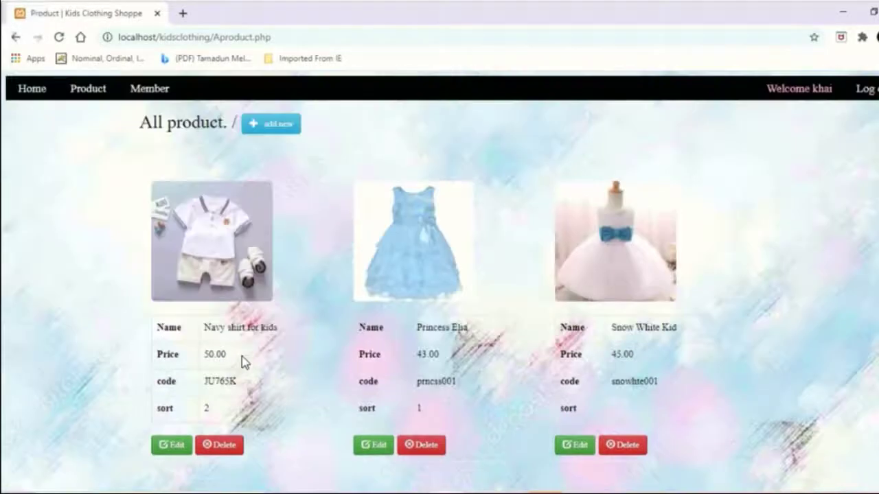
{"action": "scroll", "coordinate": [241, 359], "scroll_direction": "down", "scroll_amount": 1}
{"action": "scroll", "coordinate": [213, 421], "scroll_direction": "down", "scroll_amount": 1}
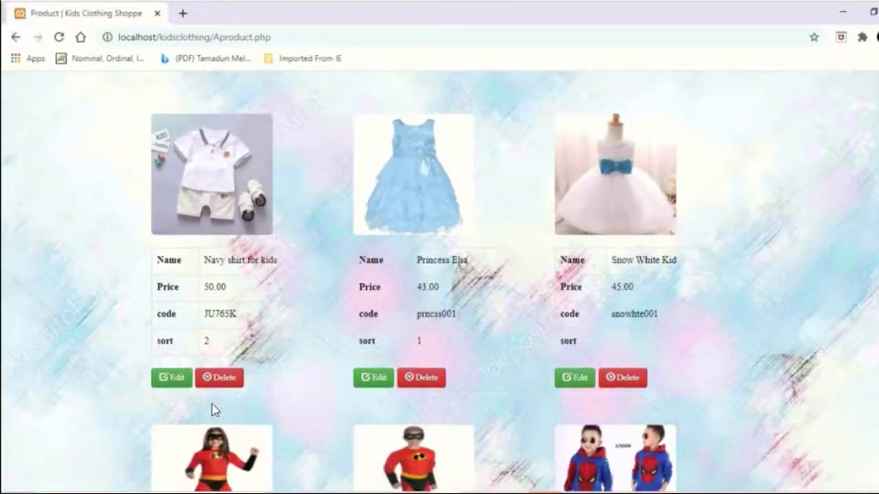
- Delete the Navy shirt for kids product, leaving Princess Elsa at the top
{"action": "left_click", "coordinate": [217, 386]}
{"action": "left_click", "coordinate": [520, 115]}
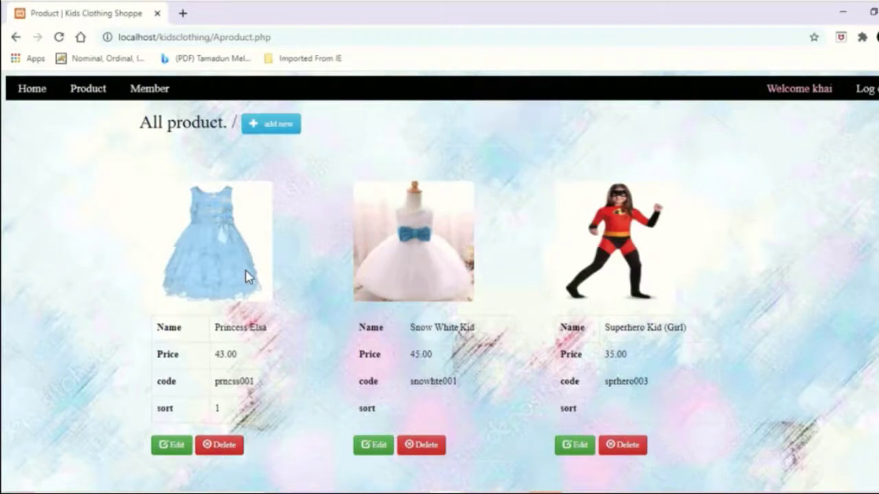
{"action": "scroll", "coordinate": [249, 277], "scroll_direction": "down", "scroll_amount": 5}
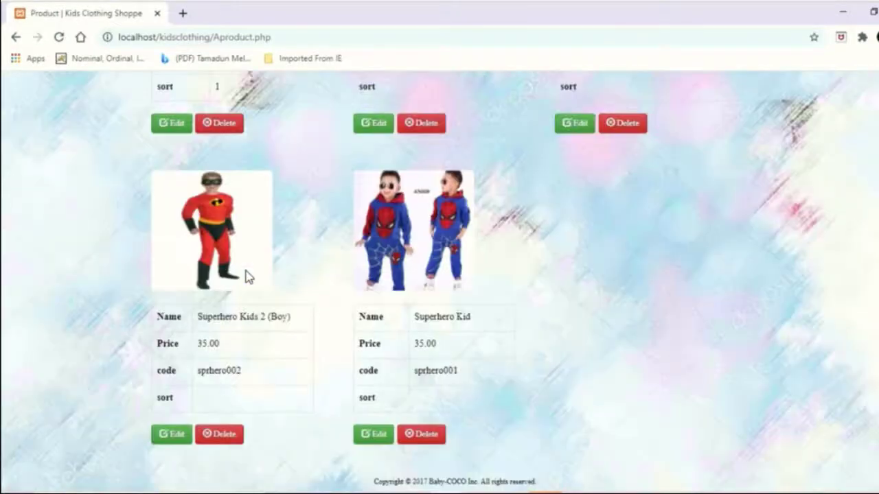
{"action": "scroll", "coordinate": [249, 277], "scroll_direction": "up", "scroll_amount": 1}
{"action": "scroll", "coordinate": [249, 277], "scroll_direction": "up", "scroll_amount": 5}
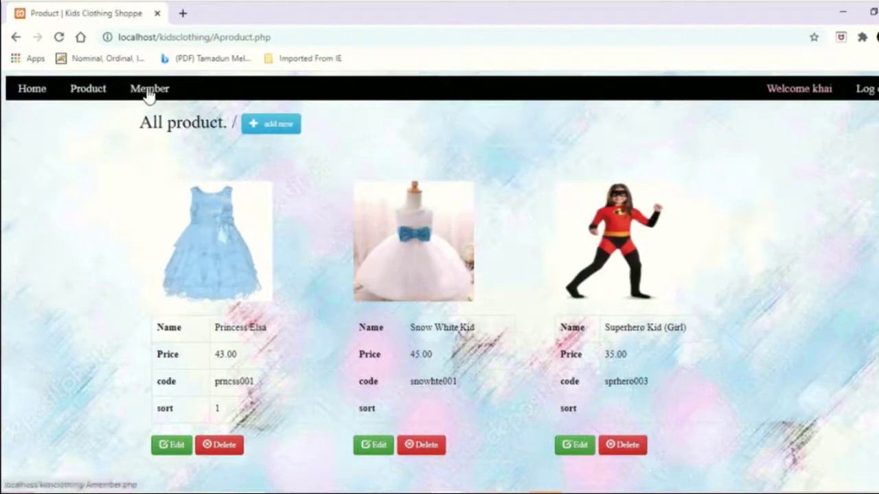
- View the five registered members, then return to the welcome home page
{"action": "left_click", "coordinate": [146, 90]}
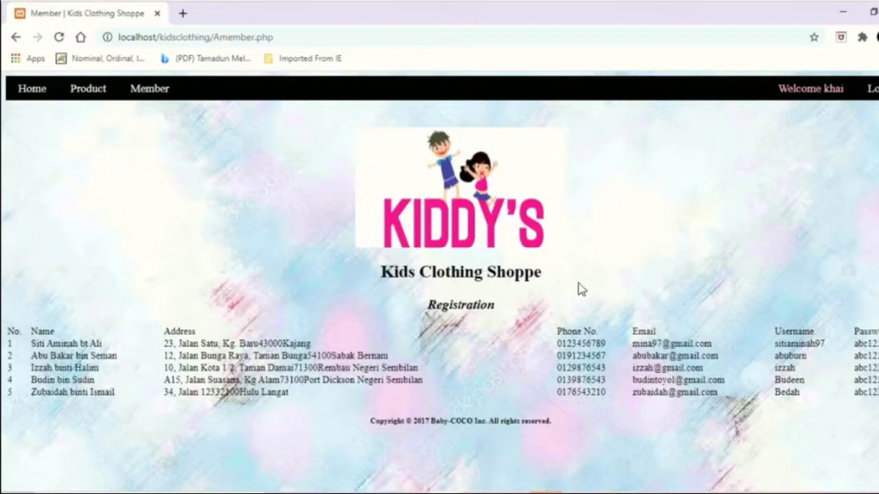
{"action": "left_click", "coordinate": [28, 91]}
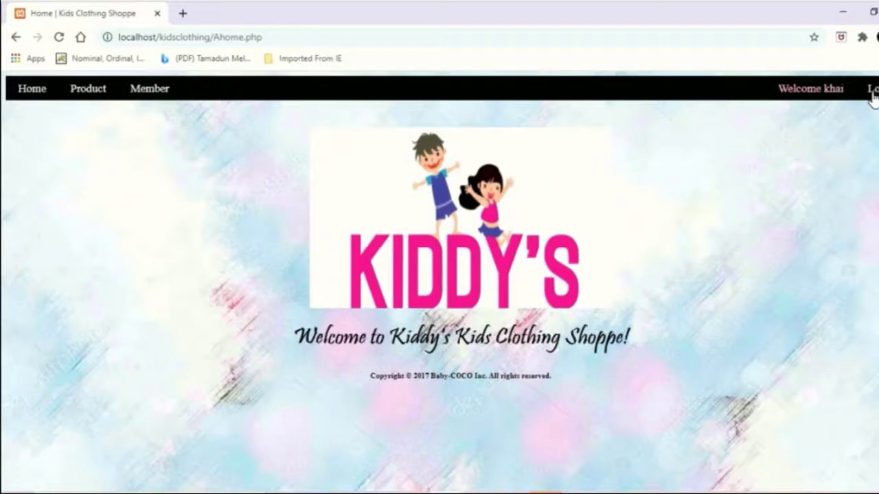